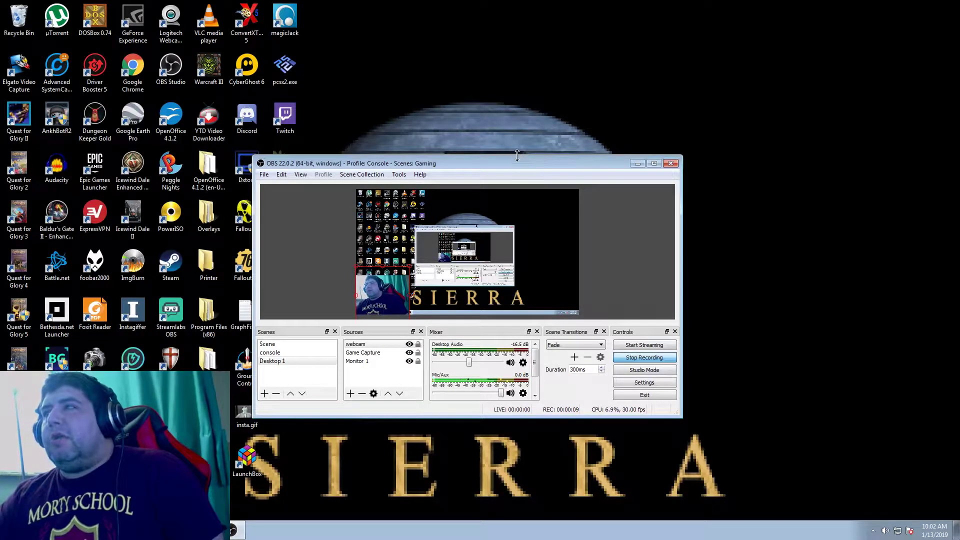
Drag the OBS main window up and to the upper right of the screen.
{"action": "left_click_drag", "start_coordinate": [519, 163], "coordinate": [581, 134]}
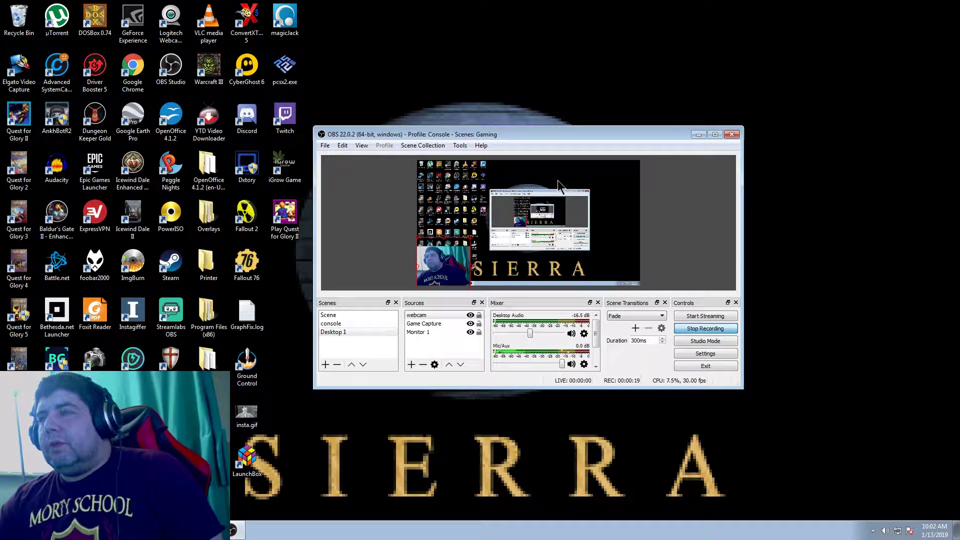
{"action": "left_click_drag", "start_coordinate": [568, 135], "coordinate": [646, 55]}
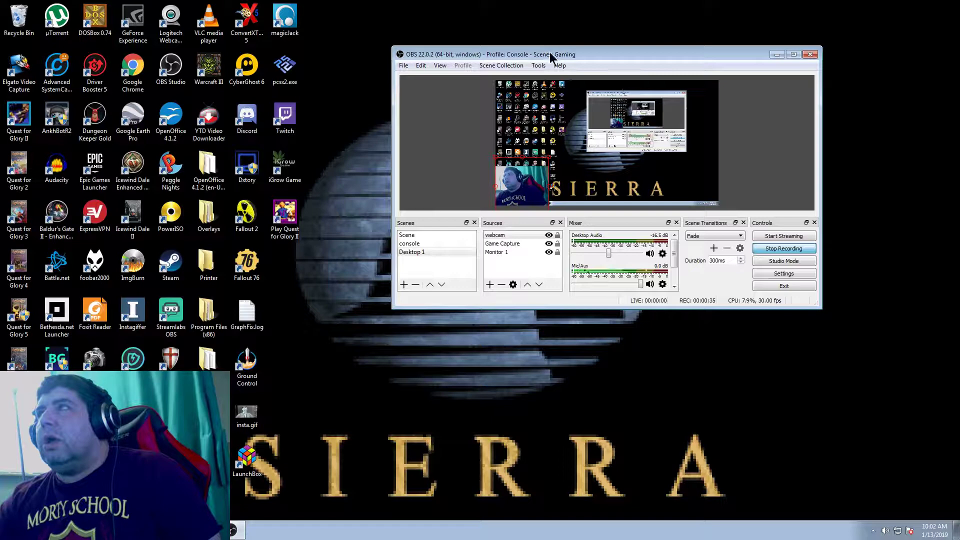
{"action": "mouse_move", "coordinate": [550, 58]}
{"action": "left_mouse_down"}
{"action": "mouse_move", "coordinate": [583, 42]}
{"action": "mouse_move", "coordinate": [567, 51]}
{"action": "left_mouse_up"}
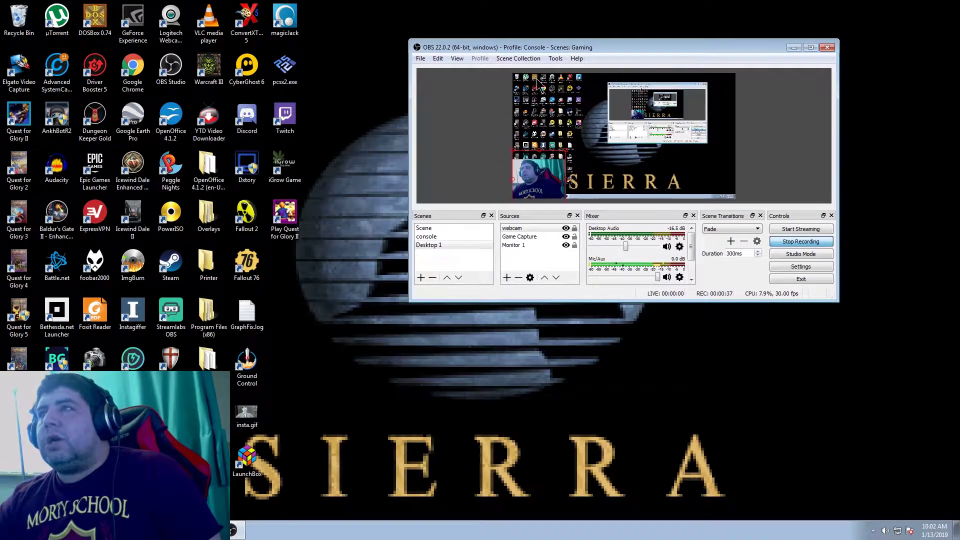
{"action": "double_click", "coordinate": [285, 220]}
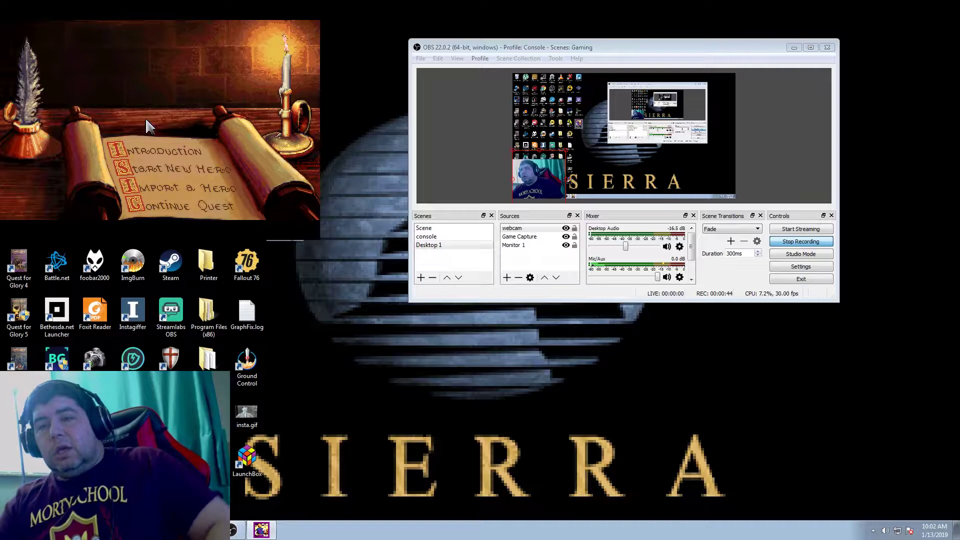
{"action": "key", "text": "ctrl+q"}
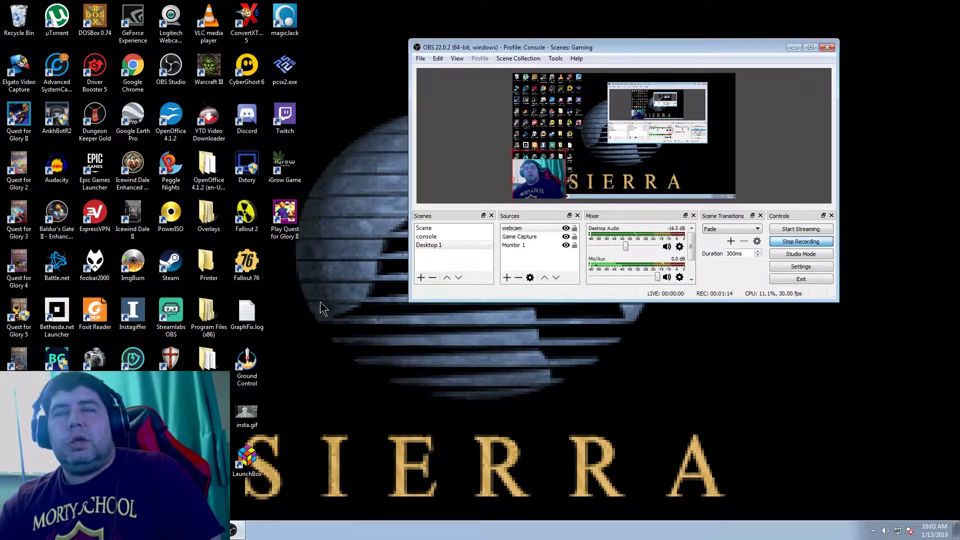
Open Settings, centre the dialog showing Video at 1920x1080 base and output, then open the Start menu.
{"action": "left_click", "coordinate": [421, 59]}
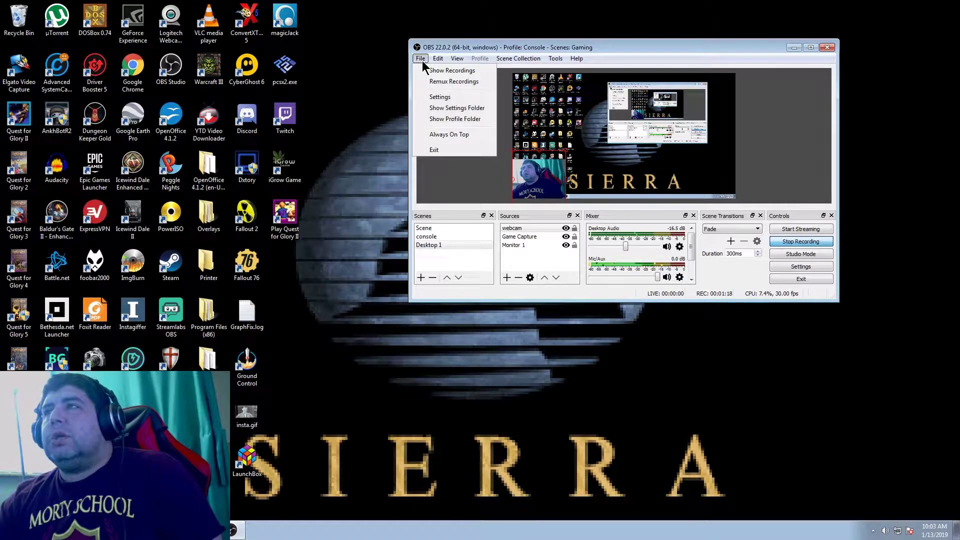
{"action": "left_click", "coordinate": [440, 97]}
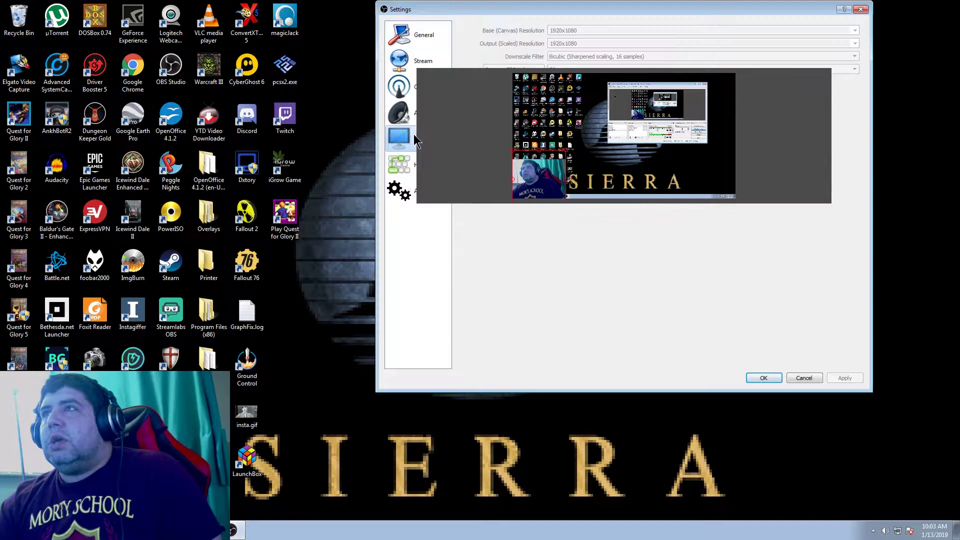
{"action": "left_click_drag", "start_coordinate": [578, 15], "coordinate": [461, 77]}
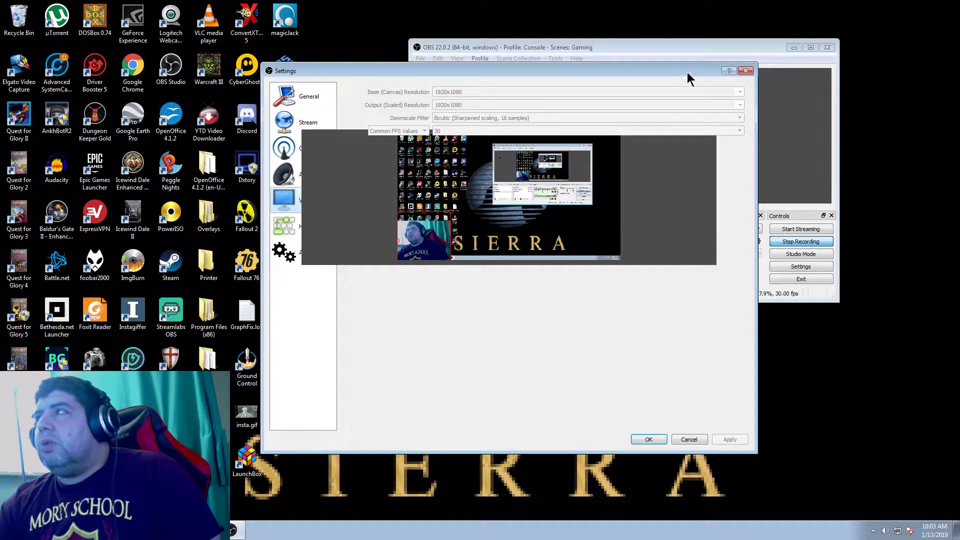
{"action": "left_click_drag", "start_coordinate": [536, 79], "coordinate": [626, 105]}
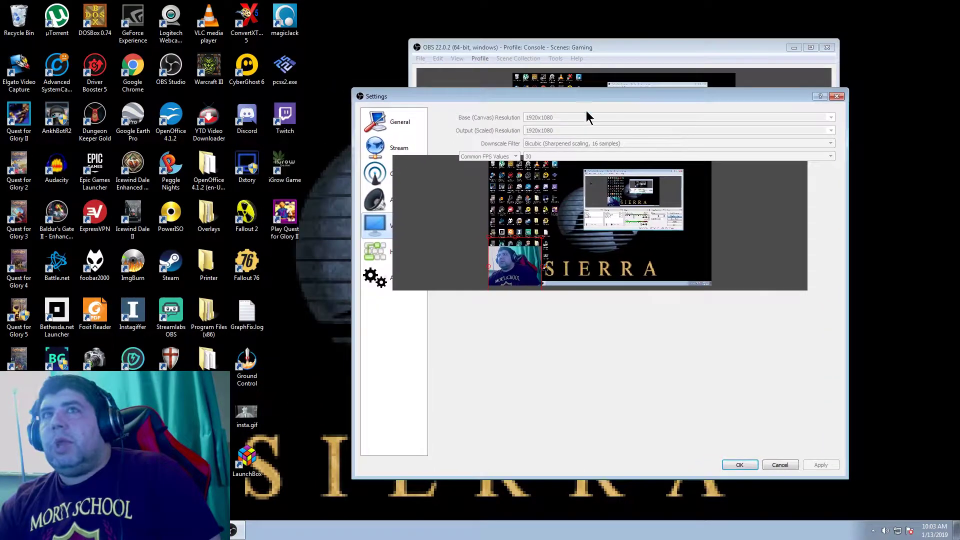
{"action": "key", "text": "super"}
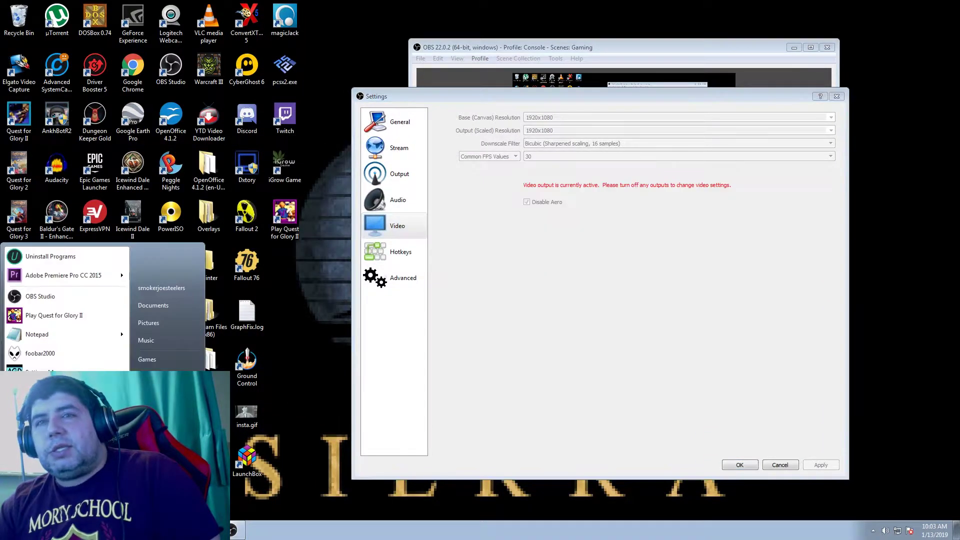
{"action": "left_click", "coordinate": [50, 369]}
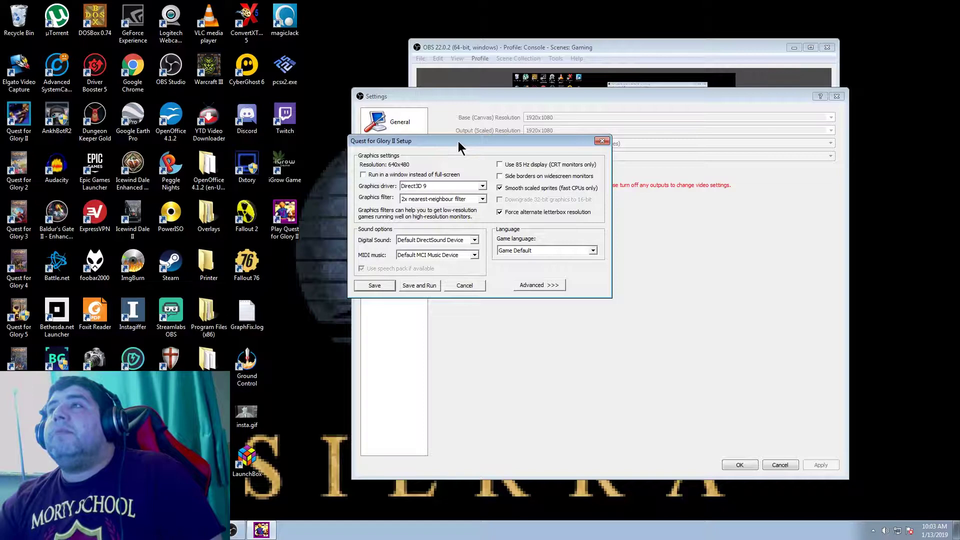
{"action": "left_click_drag", "start_coordinate": [458, 141], "coordinate": [204, 168]}
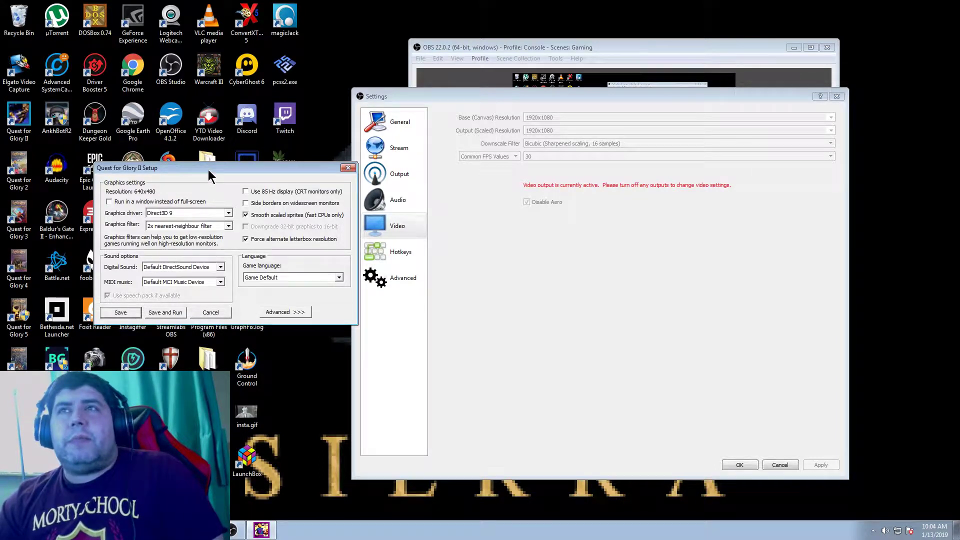
{"action": "left_click_drag", "start_coordinate": [213, 169], "coordinate": [184, 134]}
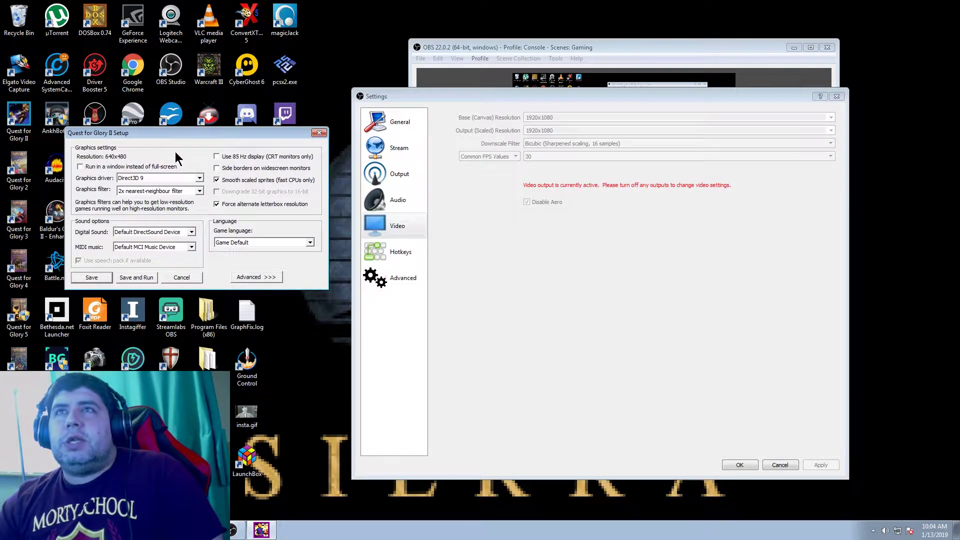
{"action": "left_click", "coordinate": [319, 133]}
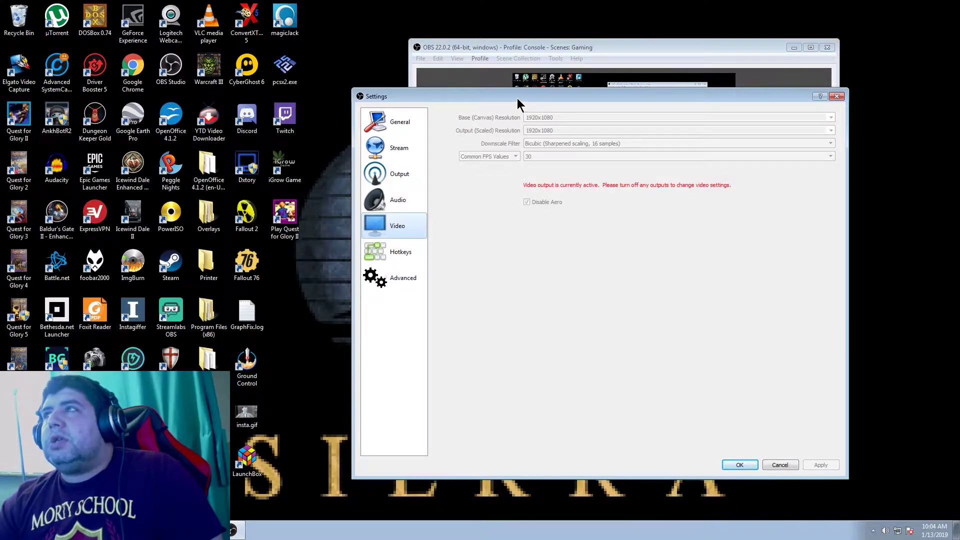
Move the Settings dialog to the upper left, uncovering the OBS main window.
{"action": "left_click_drag", "start_coordinate": [517, 99], "coordinate": [278, 121]}
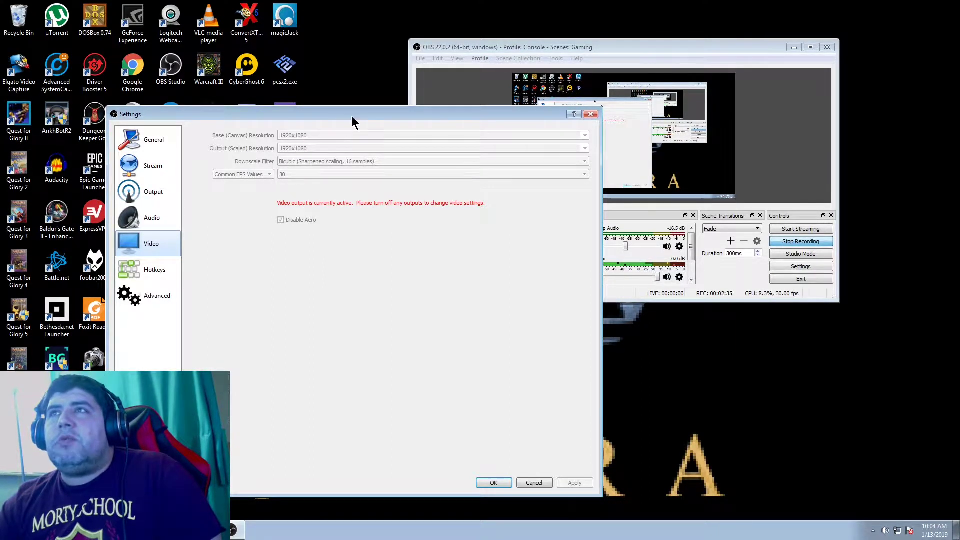
{"action": "left_click_drag", "start_coordinate": [352, 116], "coordinate": [322, 48]}
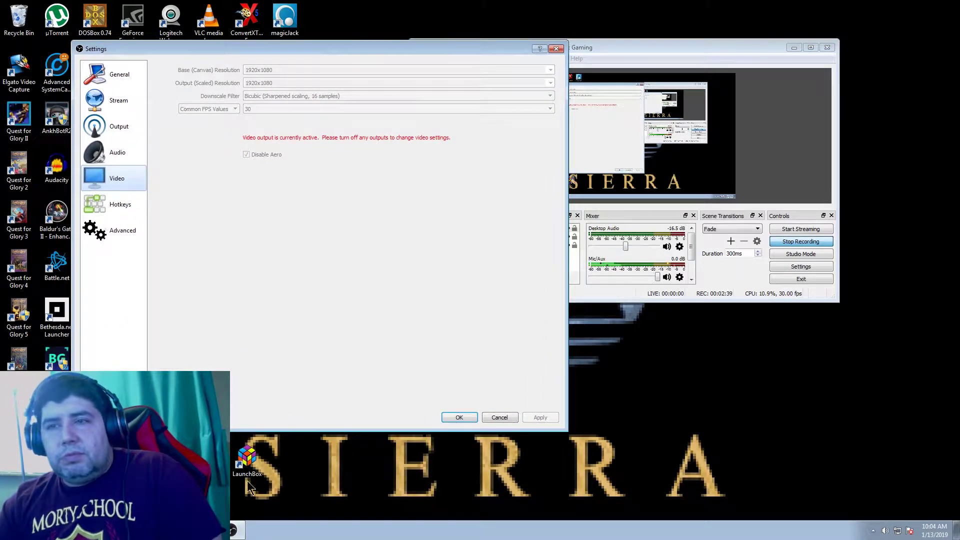
Launch a second OBS instance anyway, mute its Mic/Aux, and move its window up-right.
{"action": "left_click", "coordinate": [232, 520]}
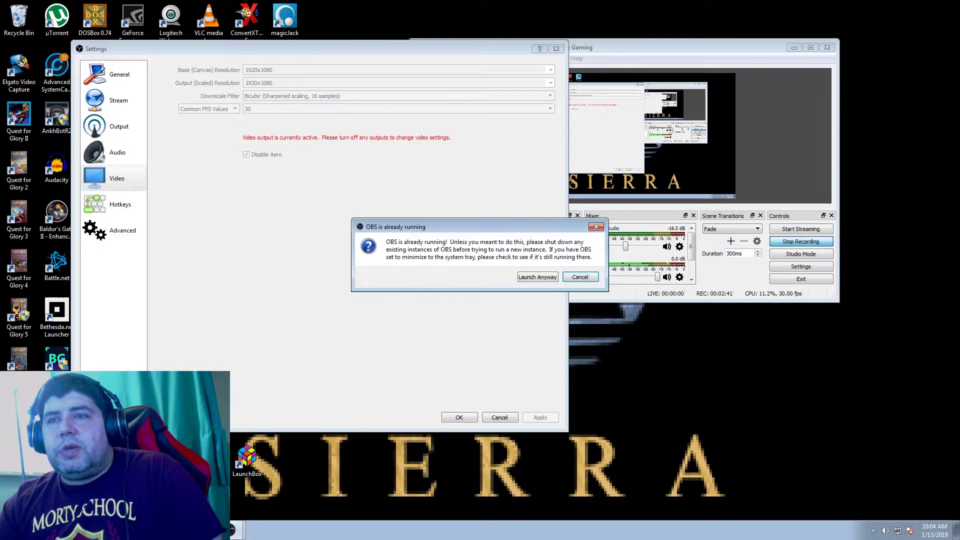
{"action": "left_click", "coordinate": [528, 278]}
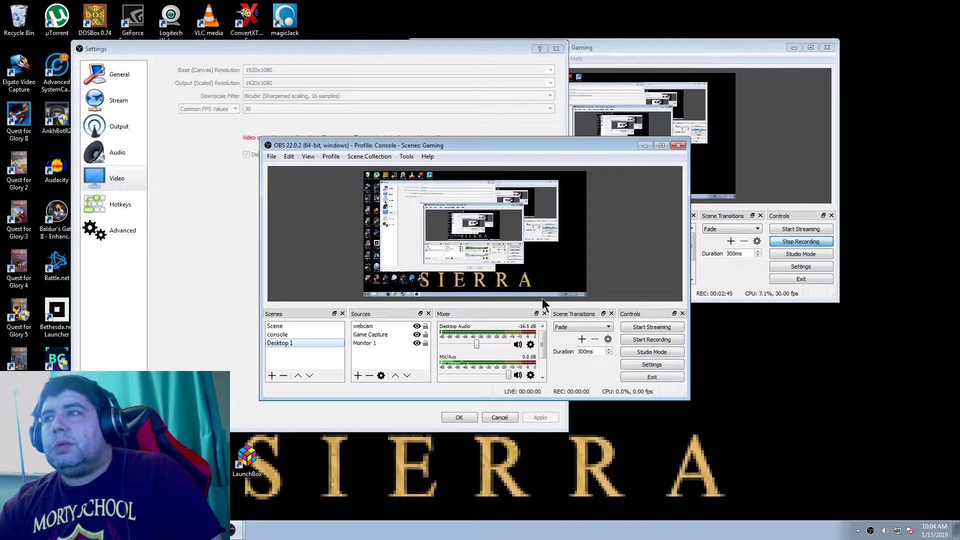
{"action": "left_click", "coordinate": [517, 375]}
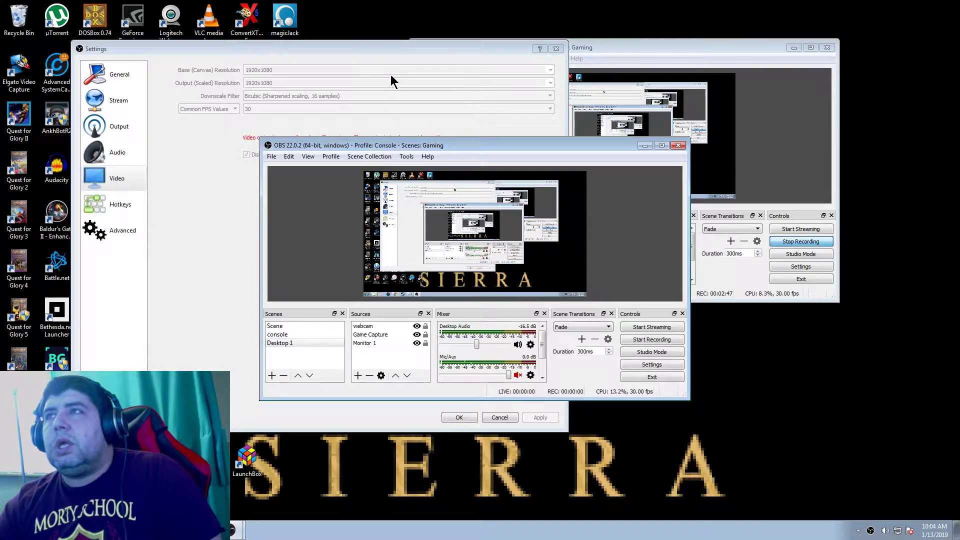
{"action": "left_click_drag", "start_coordinate": [449, 148], "coordinate": [501, 79]}
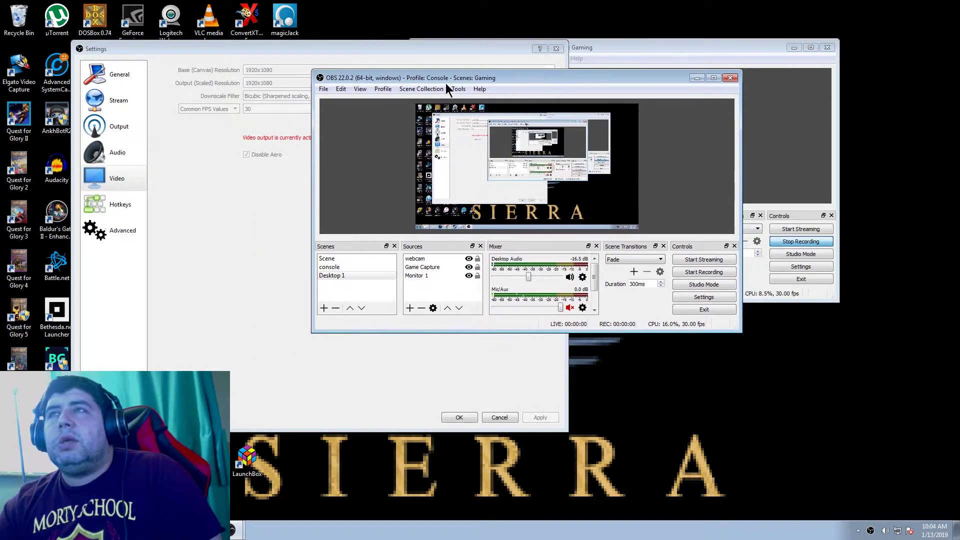
Open the second instance's Settings on the Video page.
{"action": "left_click", "coordinate": [322, 90]}
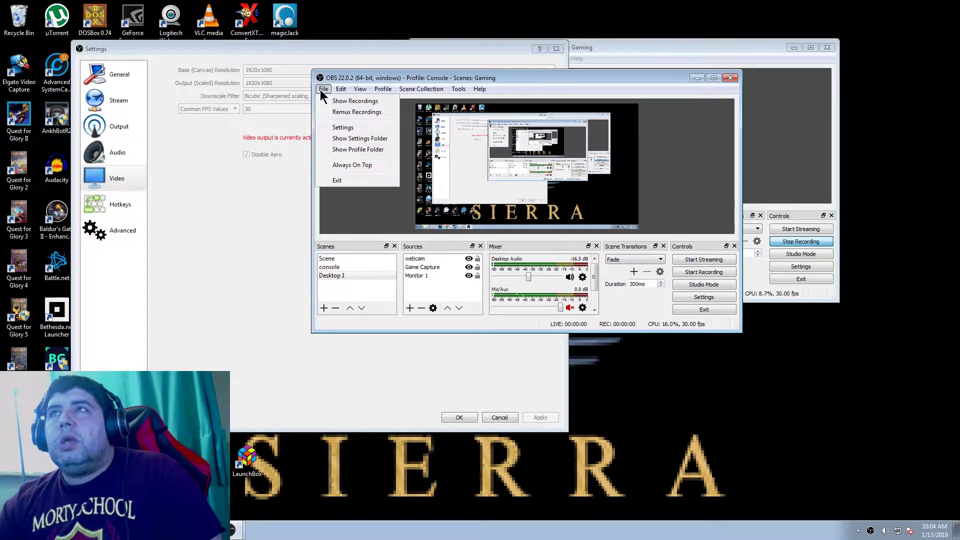
{"action": "left_click", "coordinate": [355, 127]}
{"action": "left_click", "coordinate": [314, 141]}
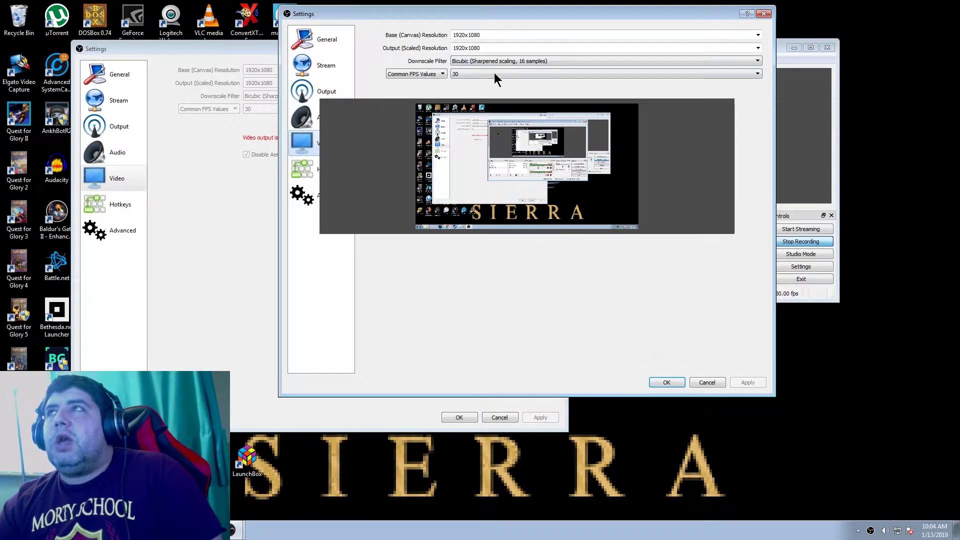
Set Base (Canvas) and Output (Scaled) resolution to 640x480, apply, and close Settings with OK.
{"action": "left_click", "coordinate": [497, 35]}
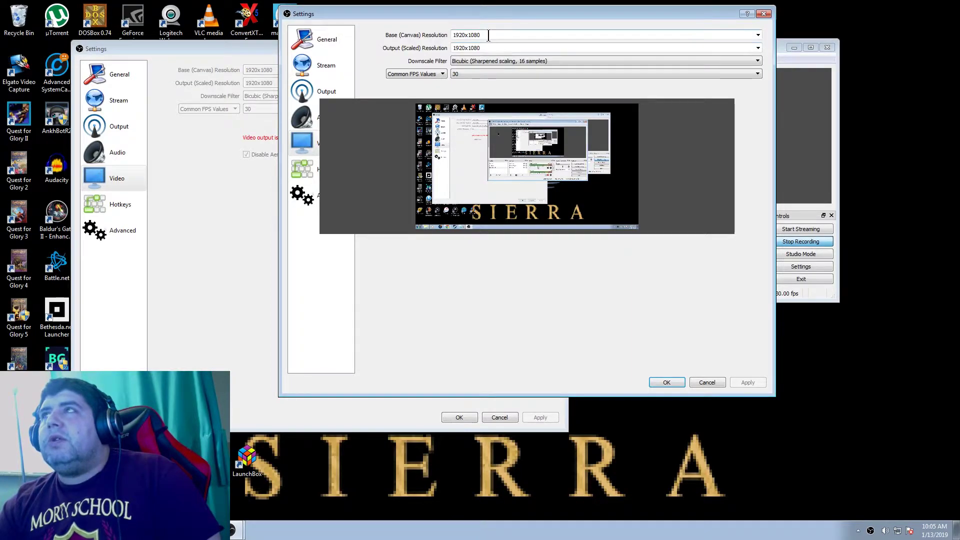
{"action": "left_click", "coordinate": [488, 34]}
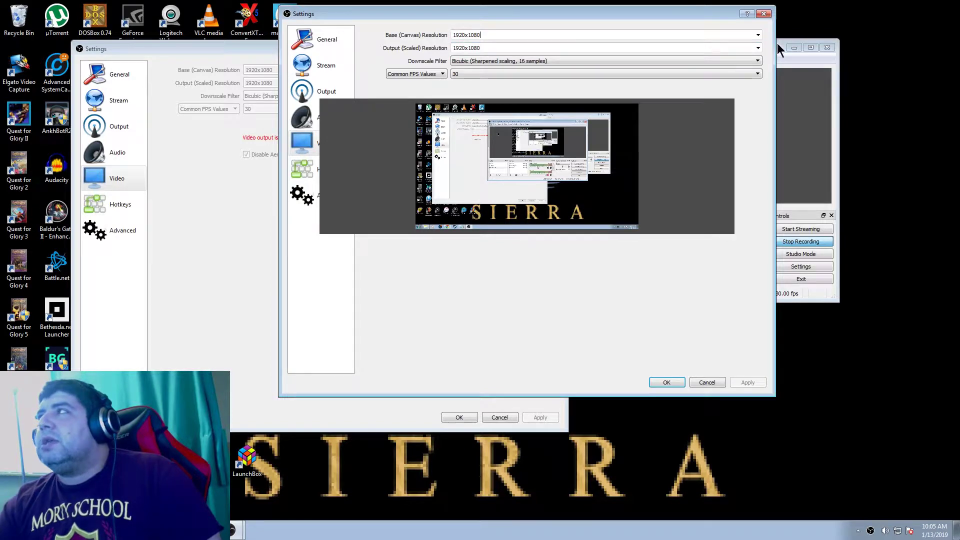
{"action": "left_click", "coordinate": [758, 48]}
{"action": "left_click", "coordinate": [758, 46]}
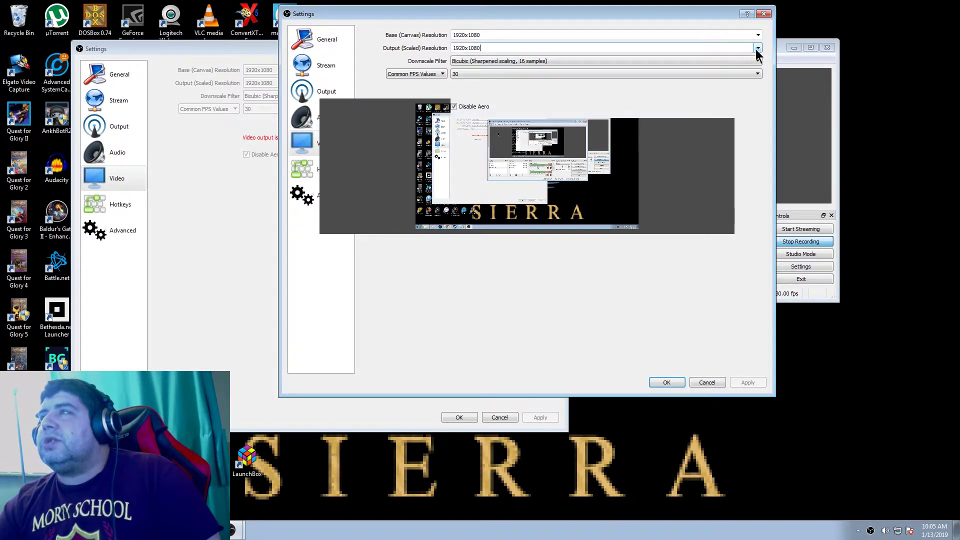
{"action": "left_click_drag", "start_coordinate": [489, 35], "coordinate": [440, 33]}
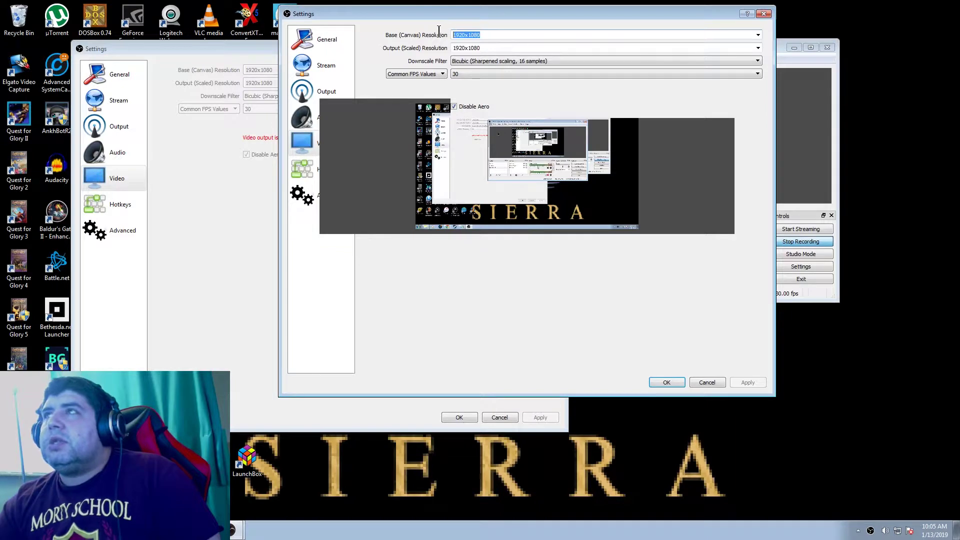
{"action": "type", "text": "6"}
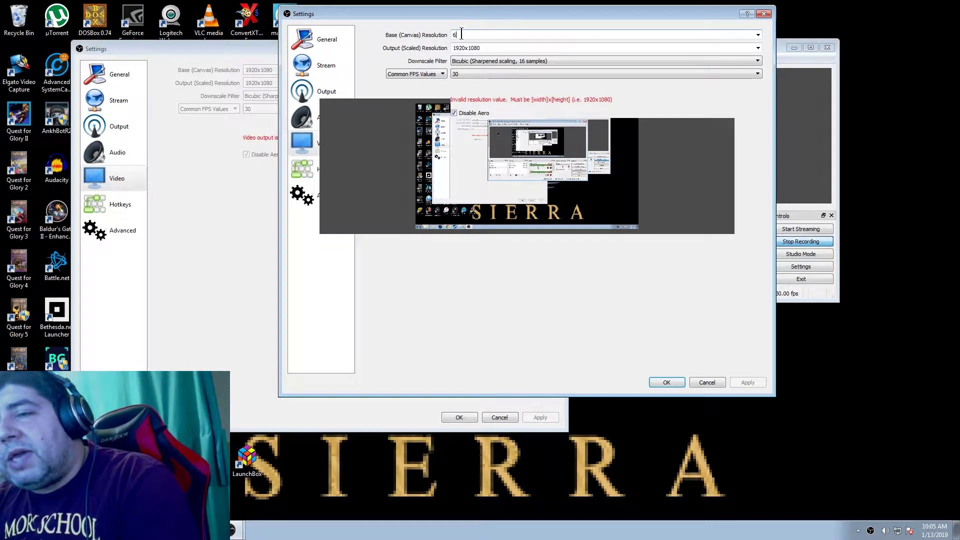
{"action": "type", "text": "40x"}
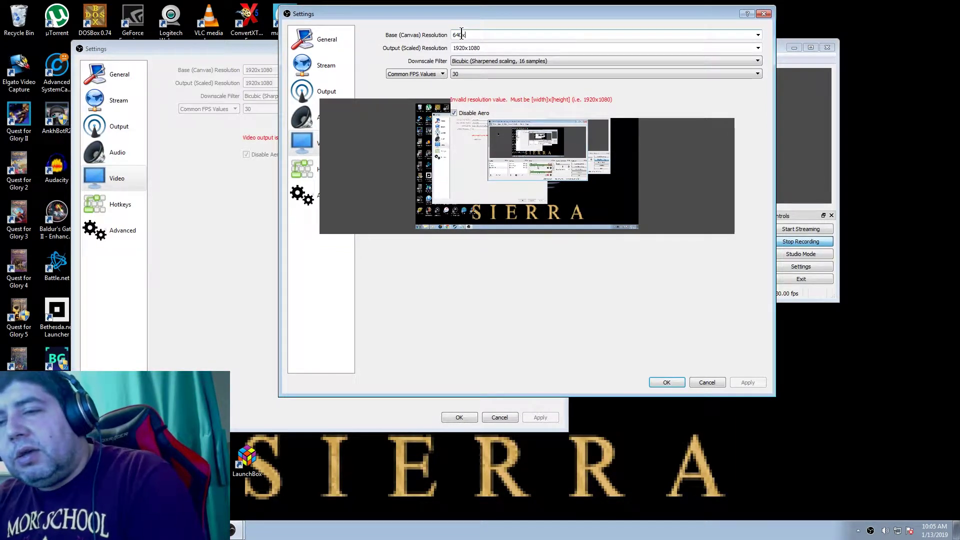
{"action": "type", "text": "480"}
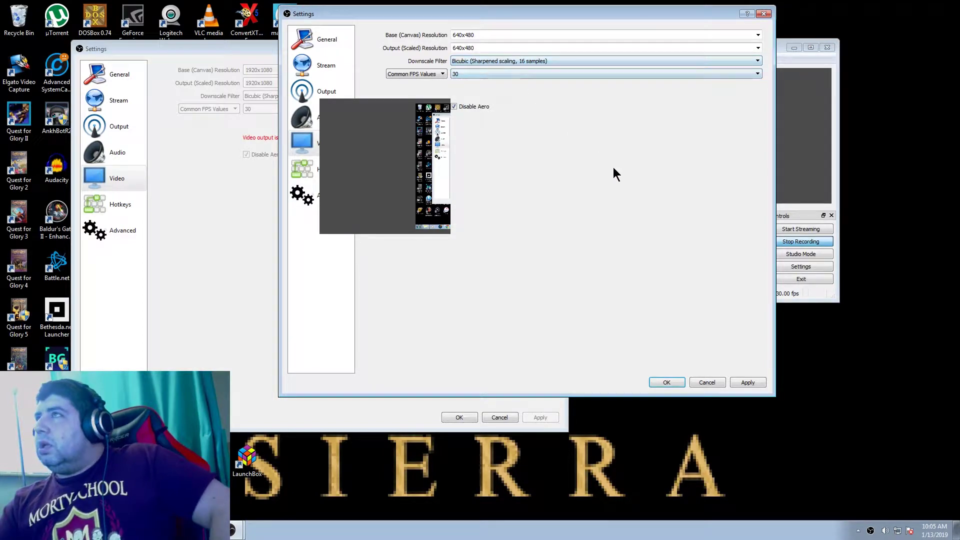
{"action": "left_click", "coordinate": [739, 384]}
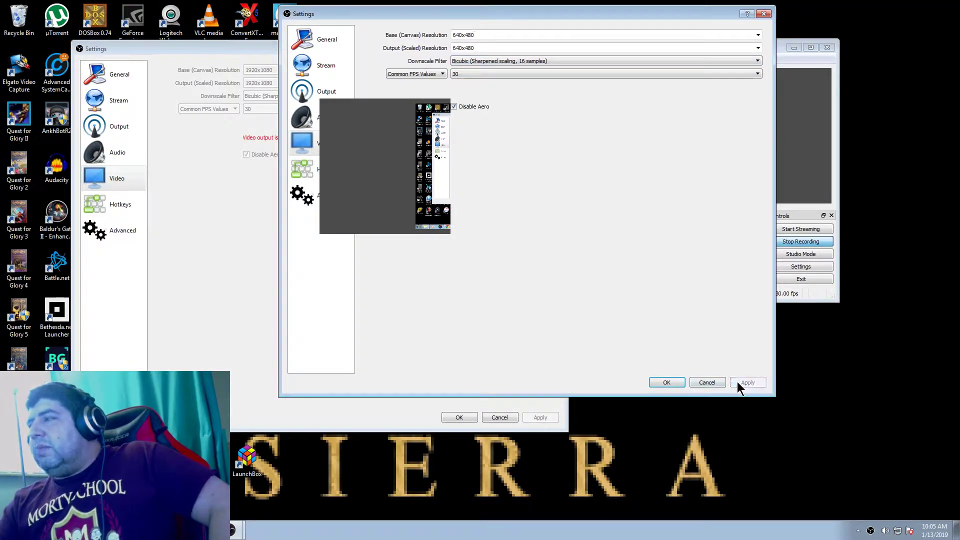
{"action": "left_click", "coordinate": [677, 383]}
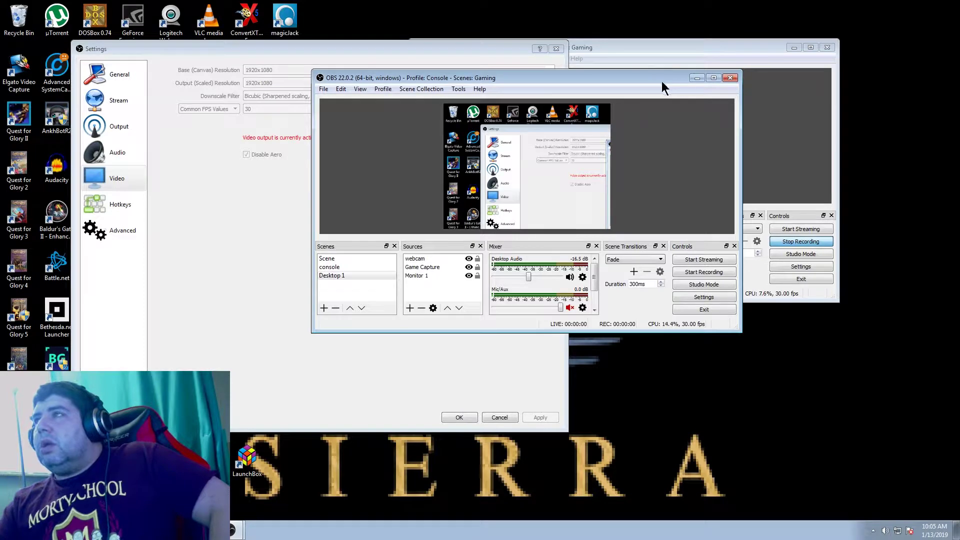
Move the second OBS window down and to the left.
{"action": "left_click_drag", "start_coordinate": [671, 79], "coordinate": [500, 161]}
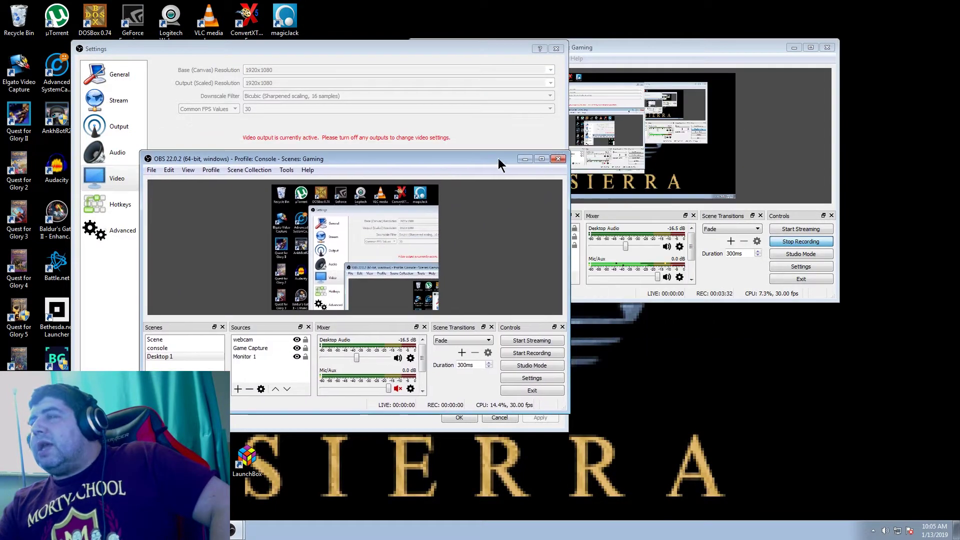